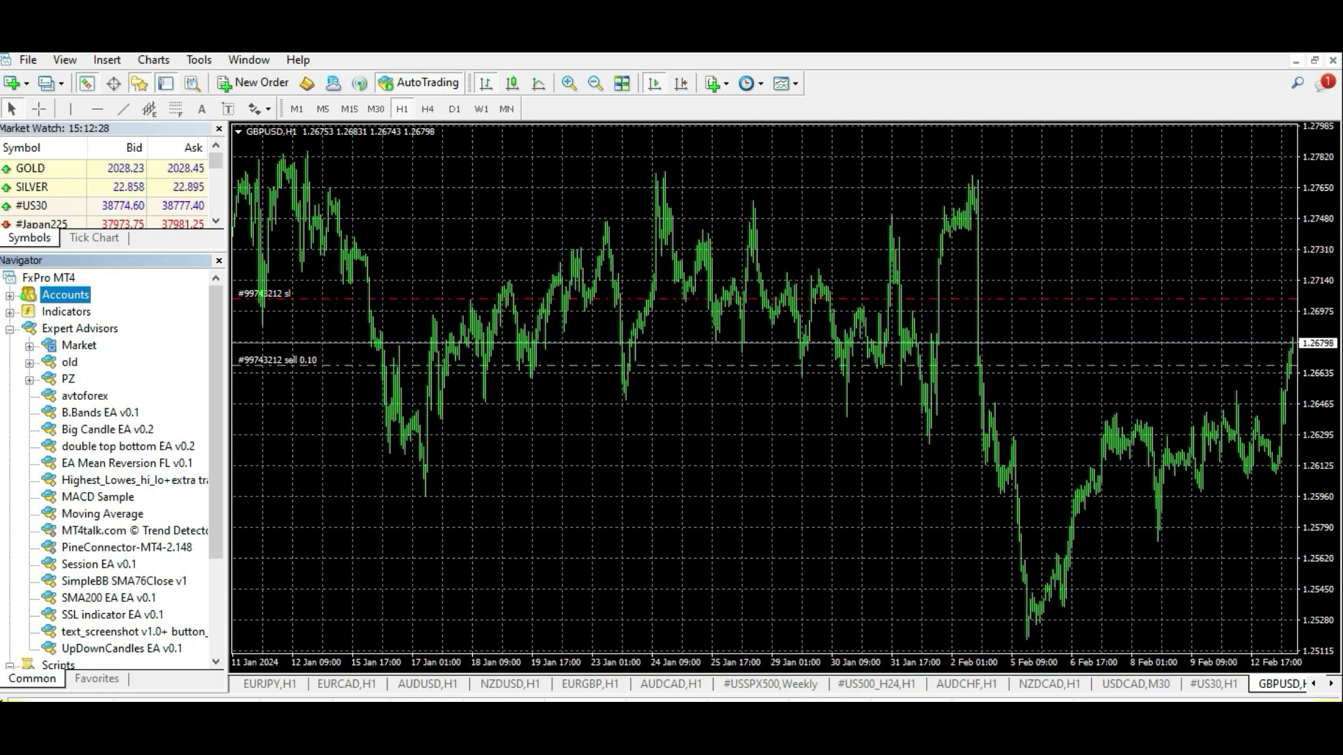
# Step: Open MetaTrader 4's File menu
pyautogui.click(32, 61)
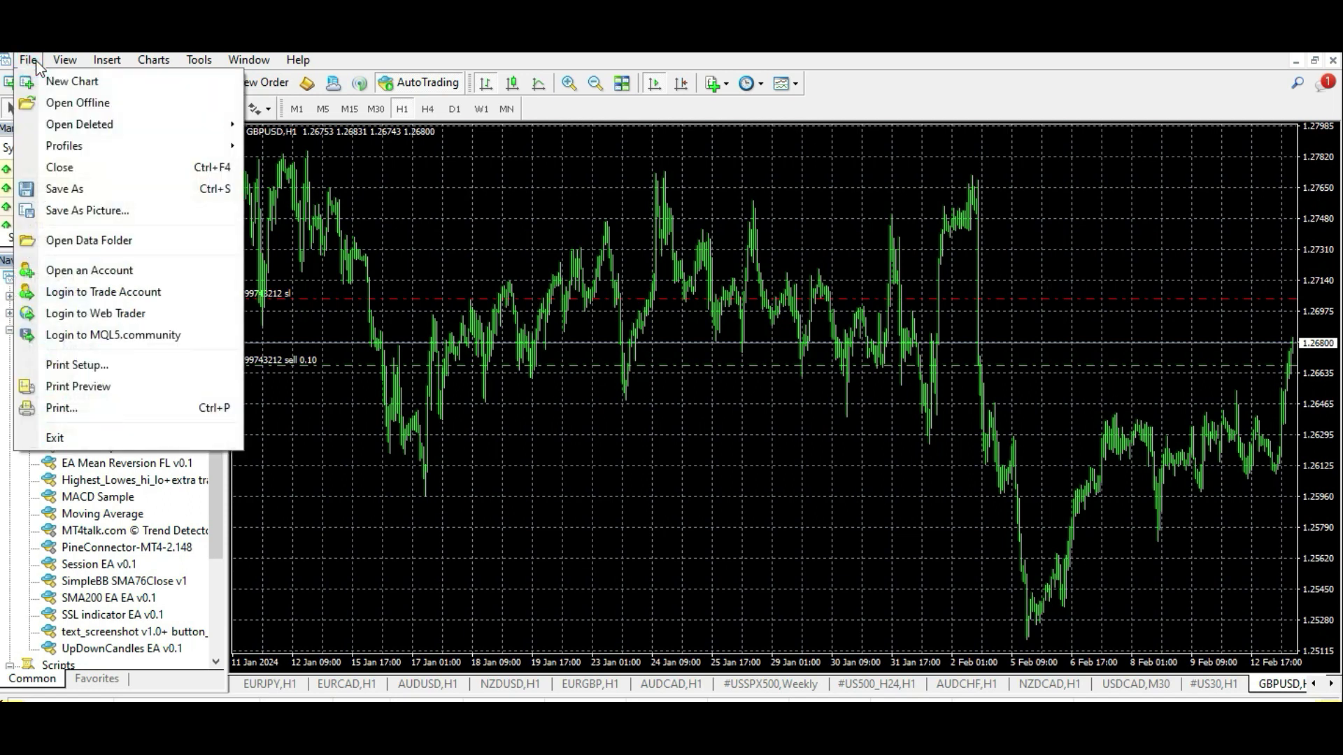
pyautogui.moveTo(64, 146)
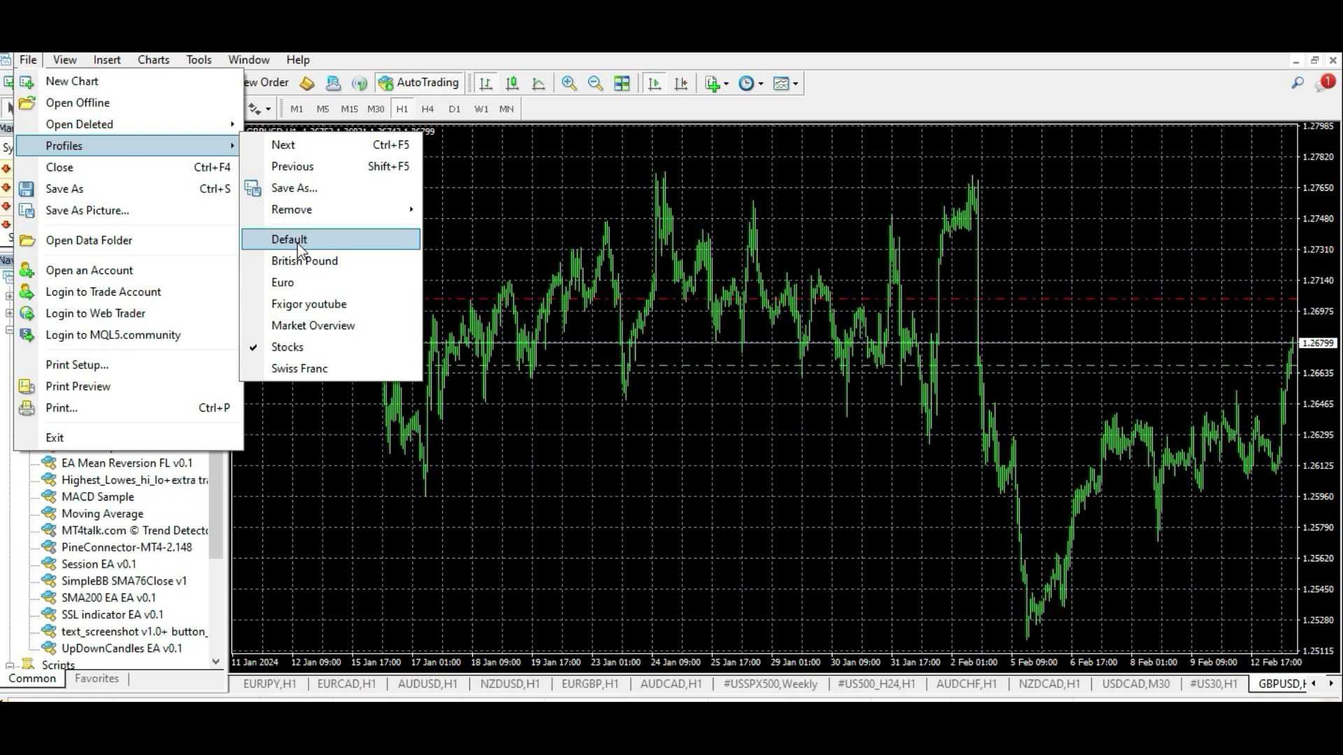
# Step: Open the FxPro MetaTrader 4 installation folder via File > Open Data Folder, maximized
pyautogui.click(919, 85)
pyautogui.click(28, 61)
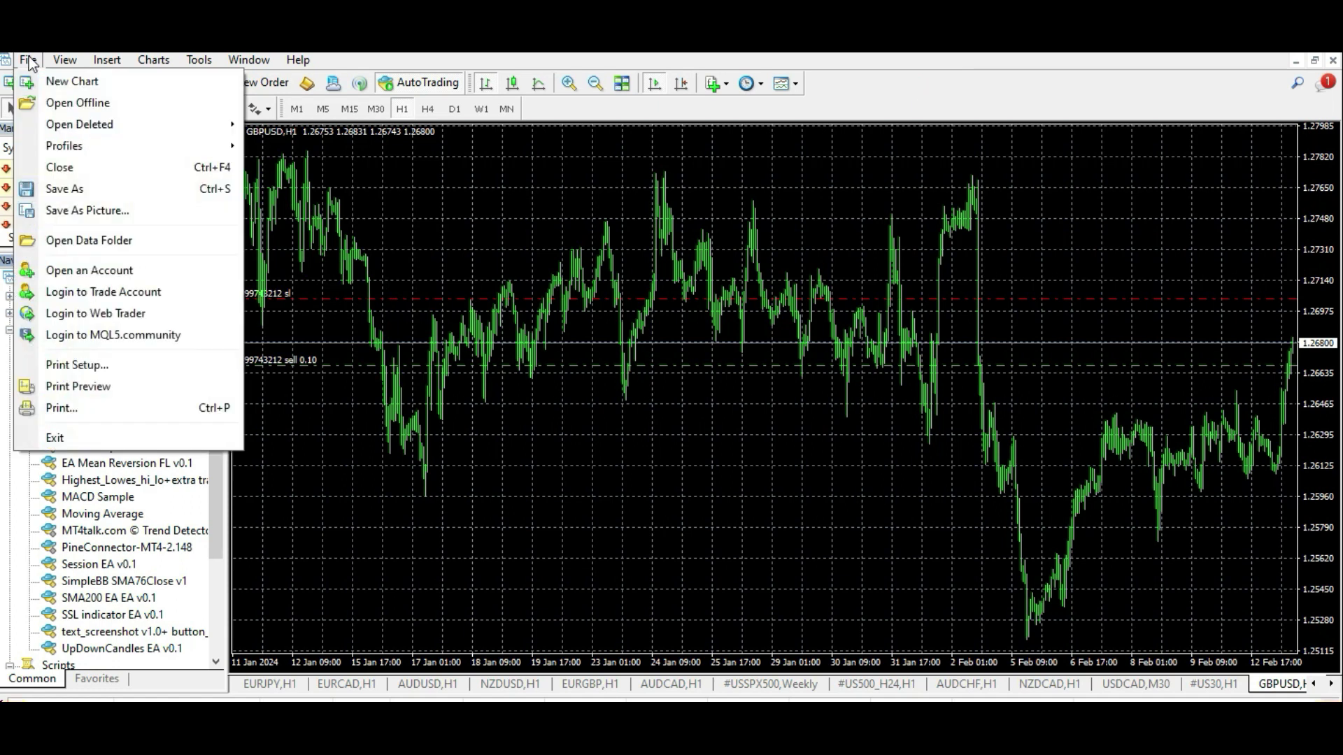
pyautogui.click(65, 241)
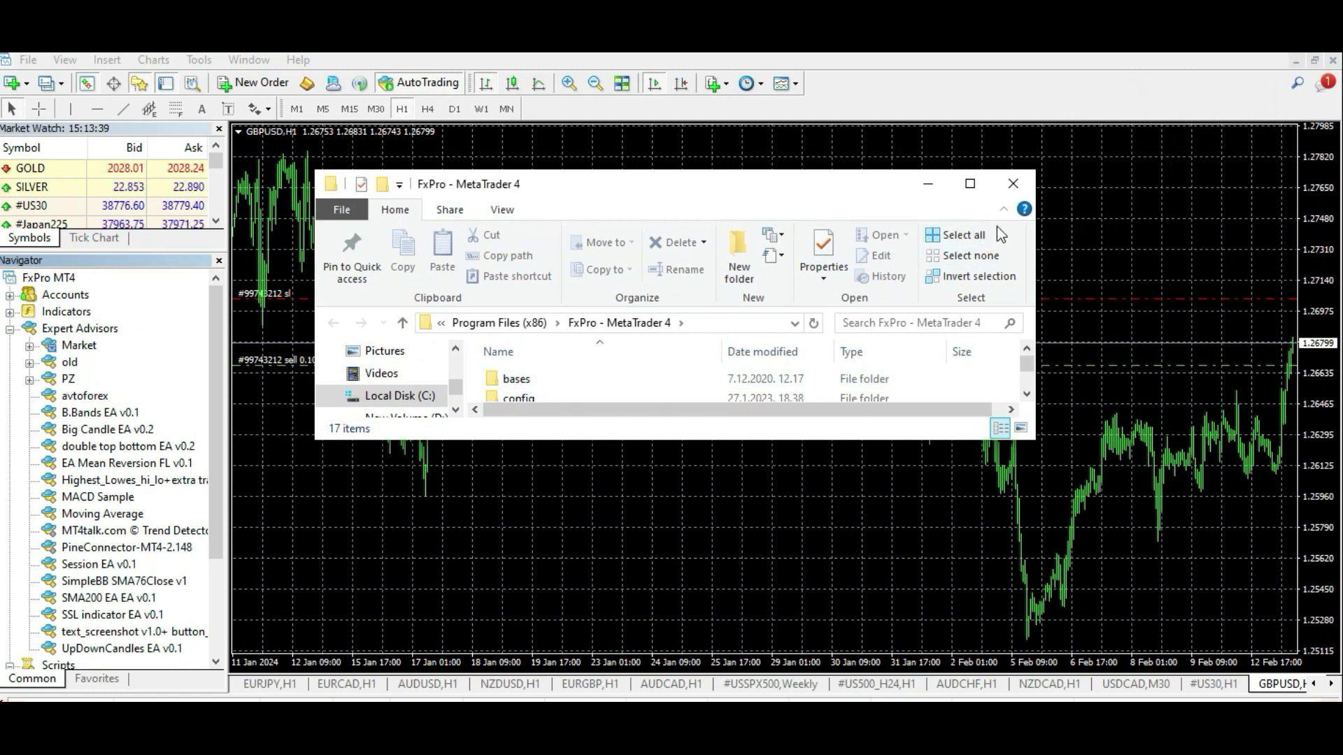
pyautogui.click(968, 183)
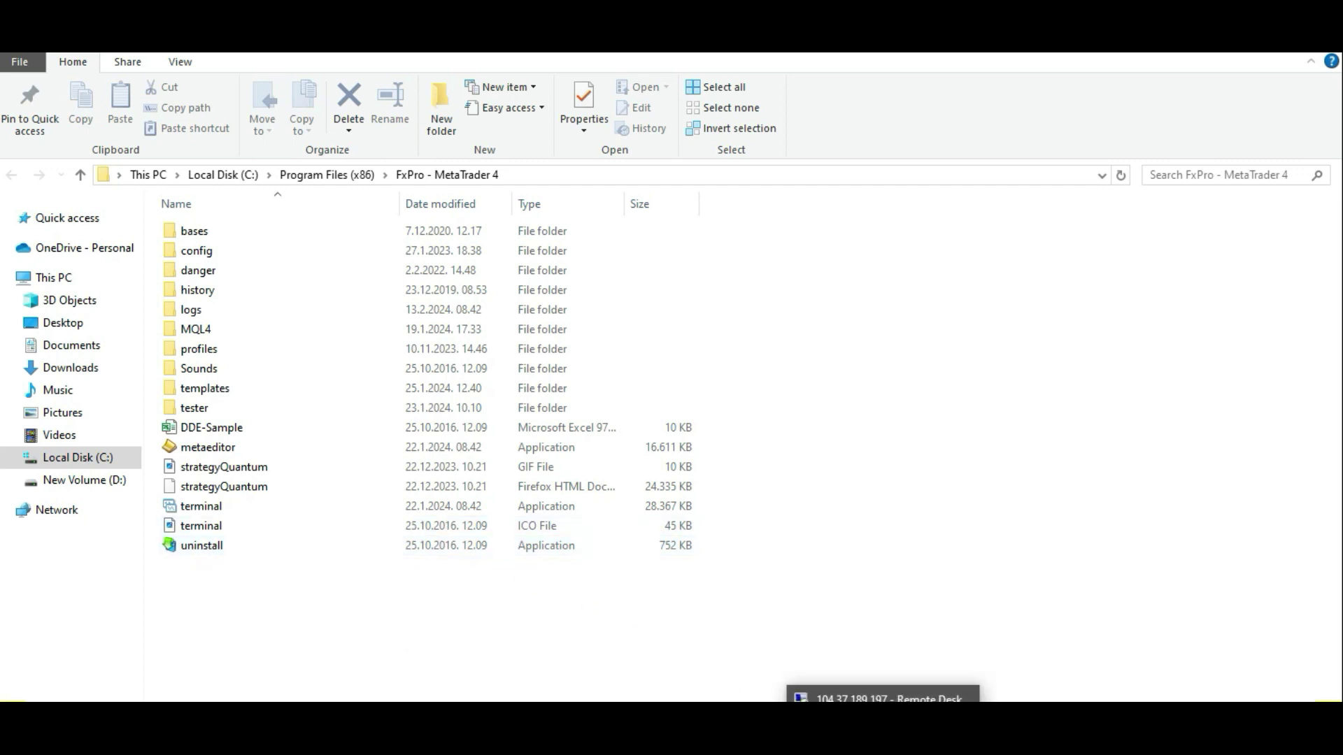
# Step: Open the terminal's AppData data folder from MetaTrader 4's File menu
pyautogui.click(885, 692)
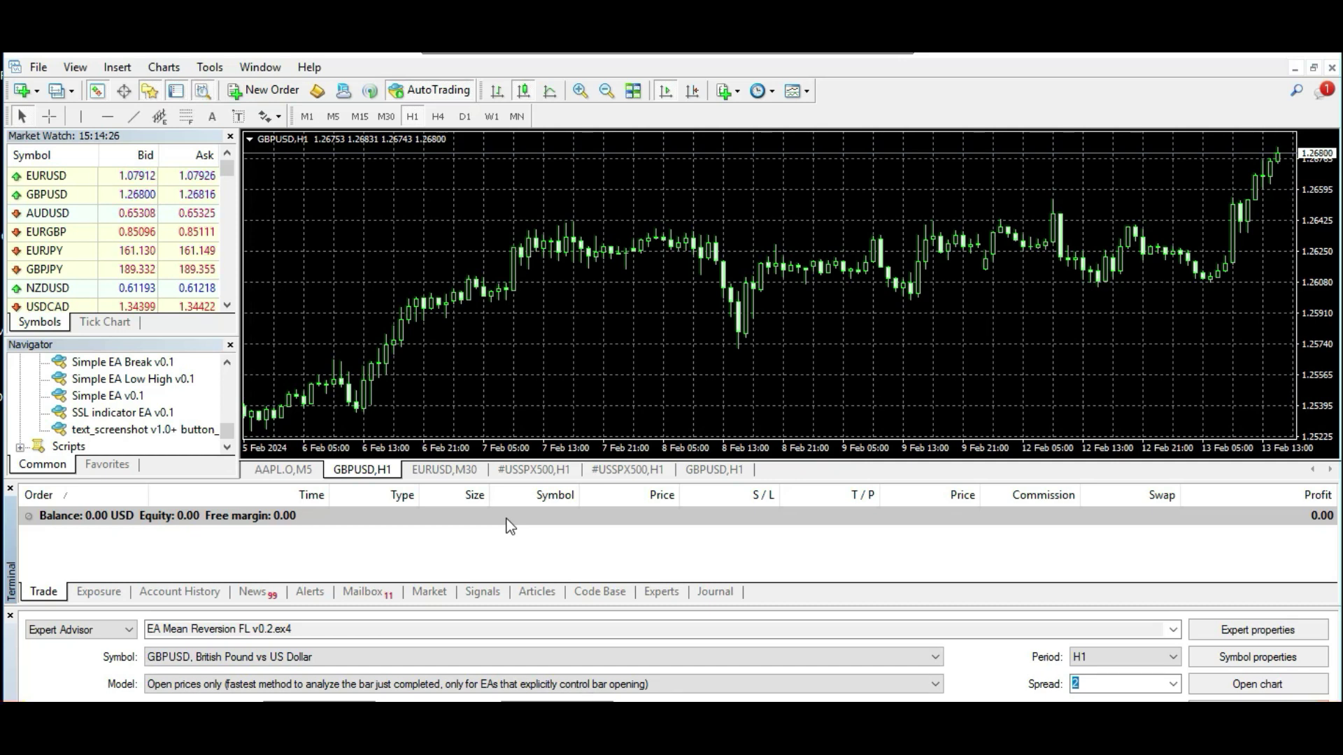
pyautogui.click(39, 66)
pyautogui.click(82, 249)
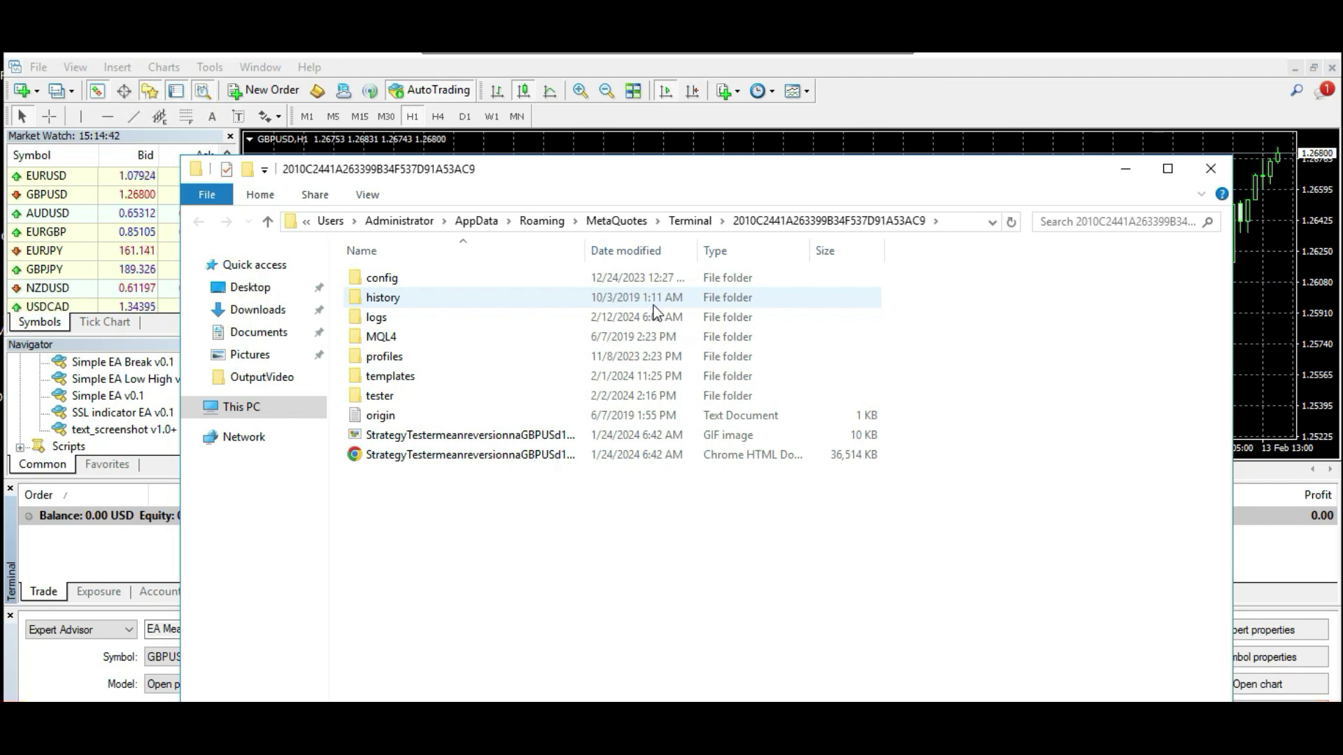
pyautogui.click(694, 222)
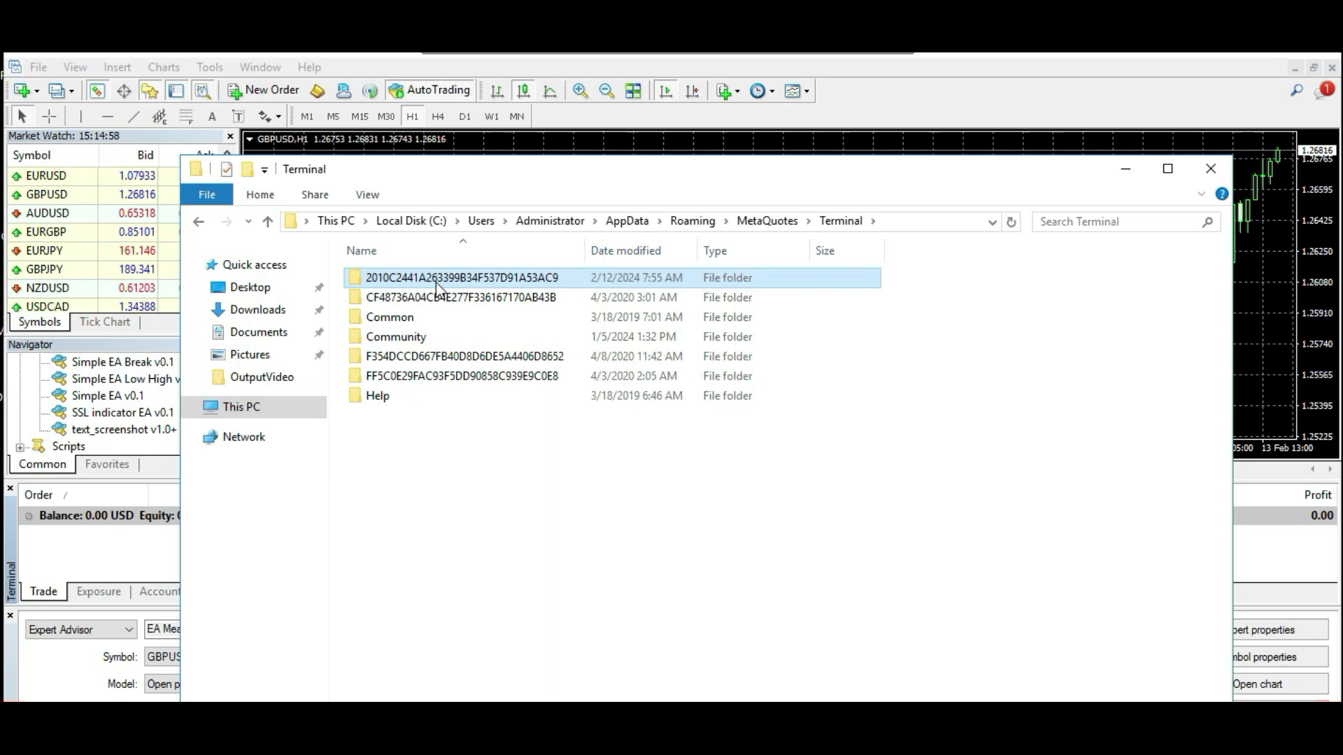
pyautogui.rightClick(436, 283)
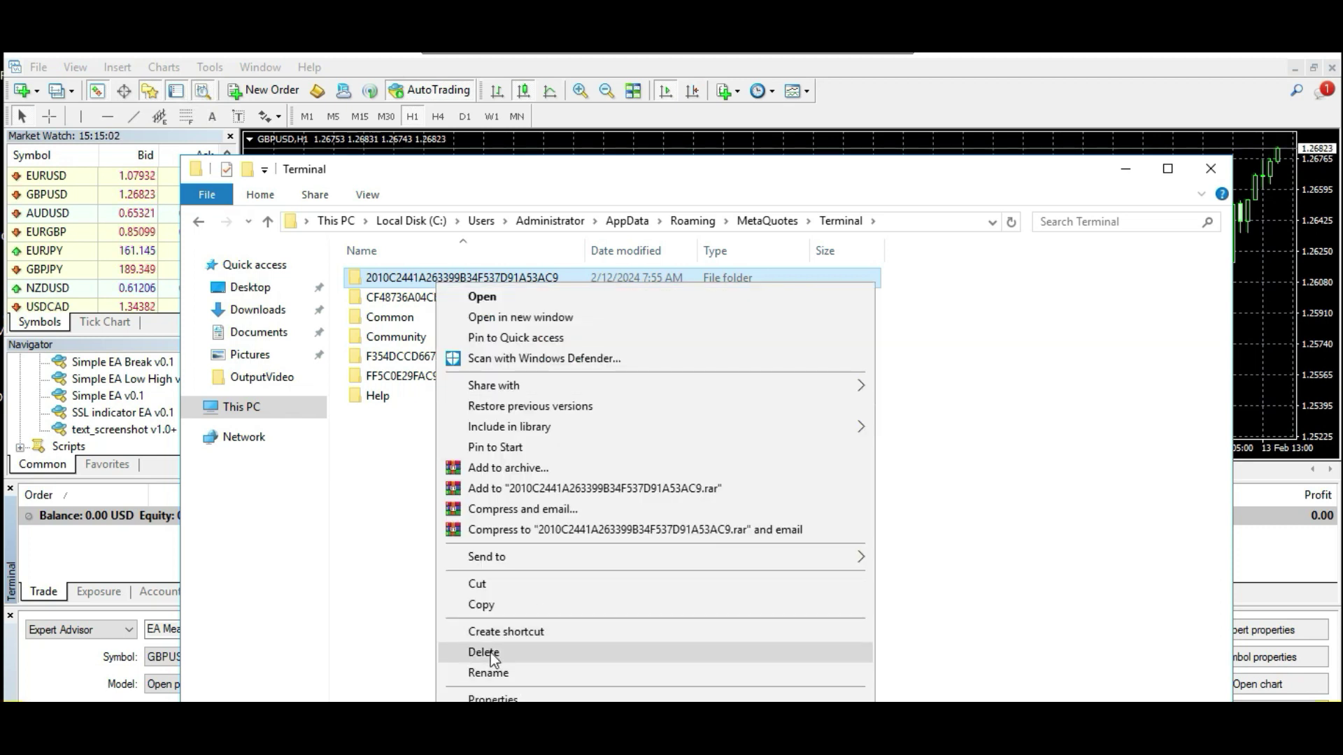
pyautogui.click(428, 284)
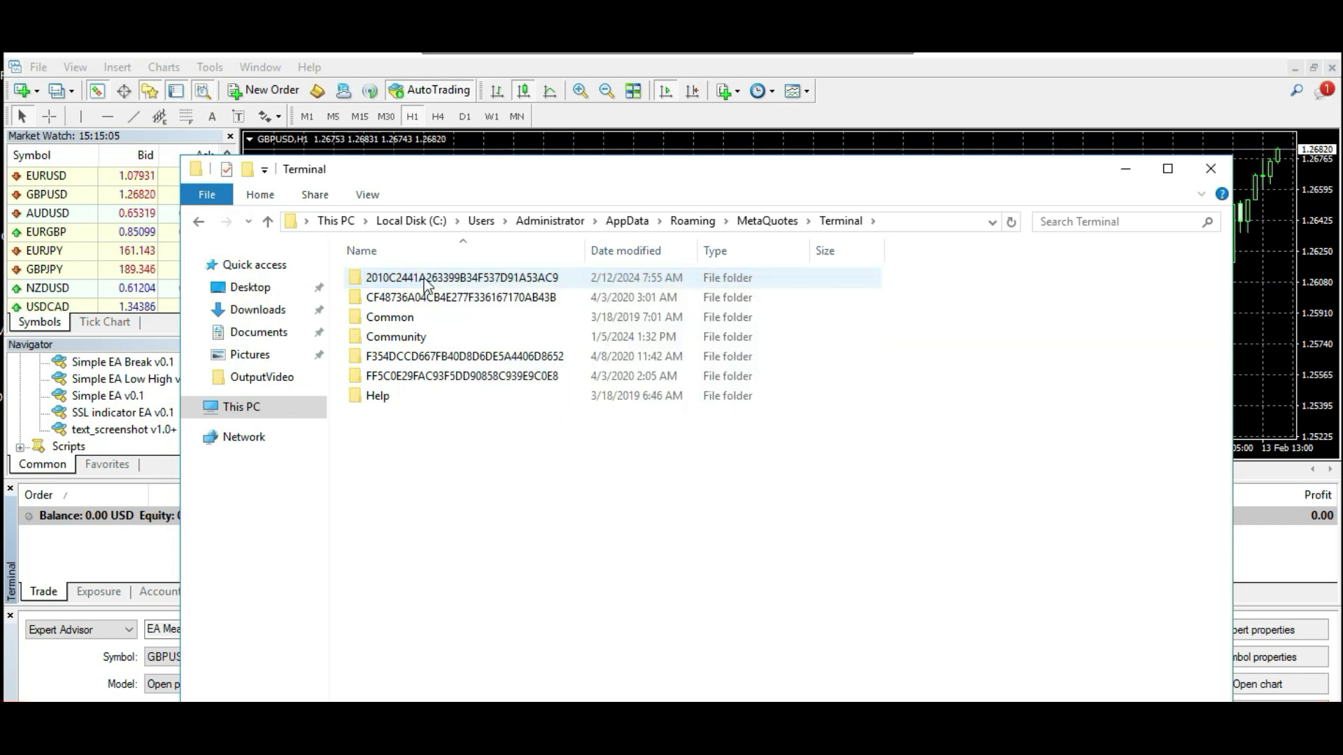
pyautogui.doubleClick(426, 279)
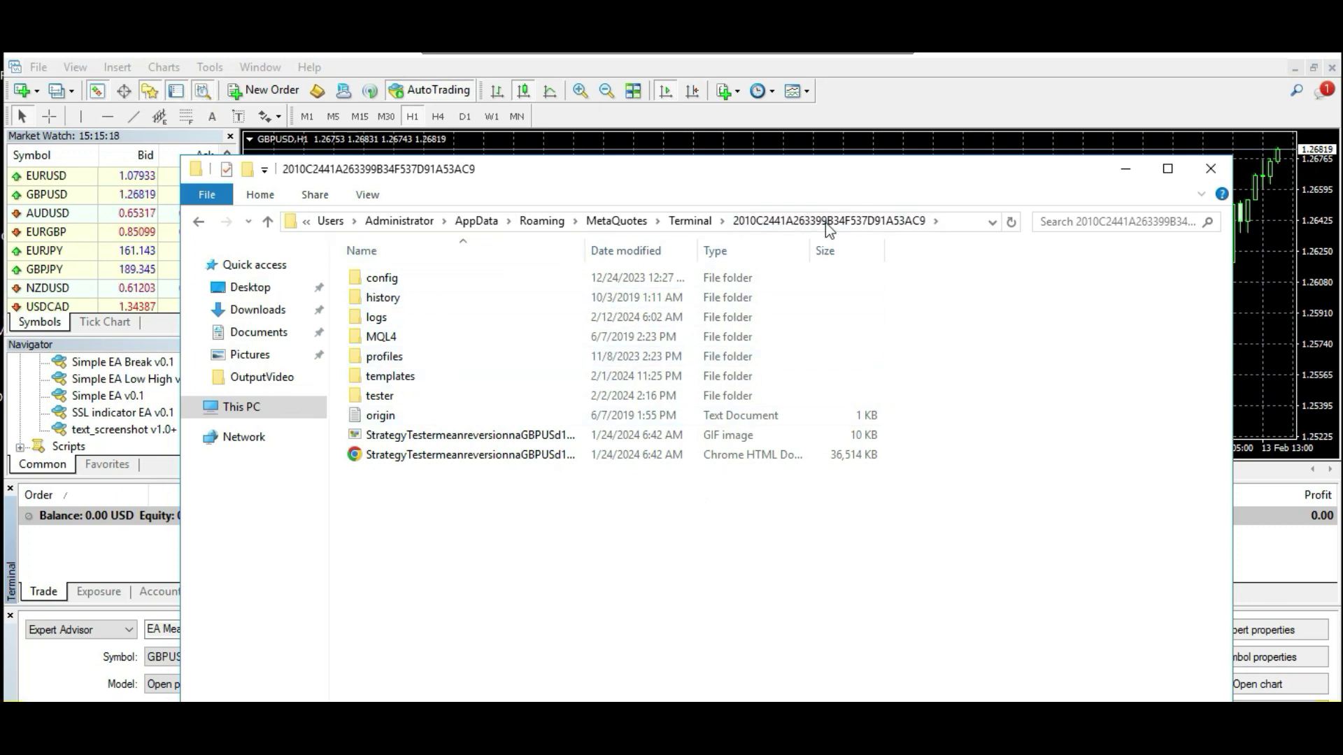
# Step: Open the MQL4 folder to show Experts, Indicators, Libraries and Scripts
pyautogui.doubleClick(384, 339)
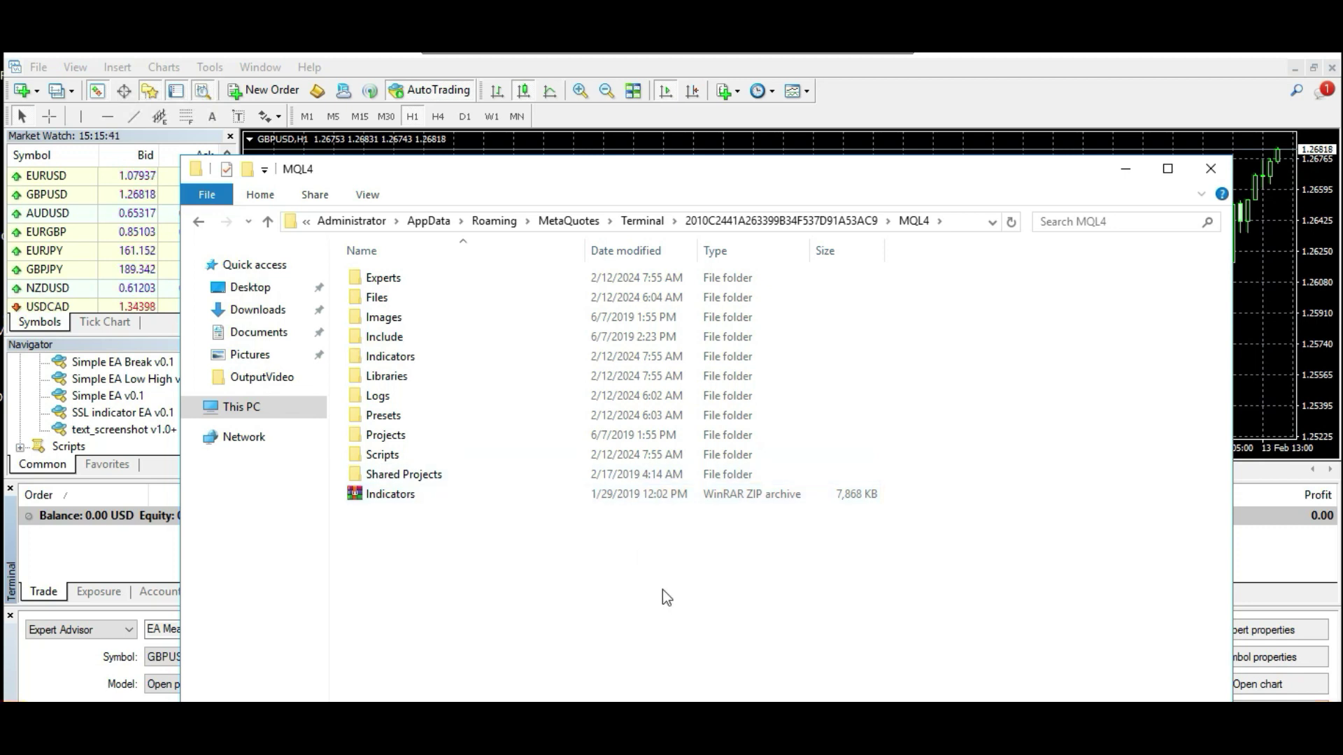
pyautogui.click(386, 284)
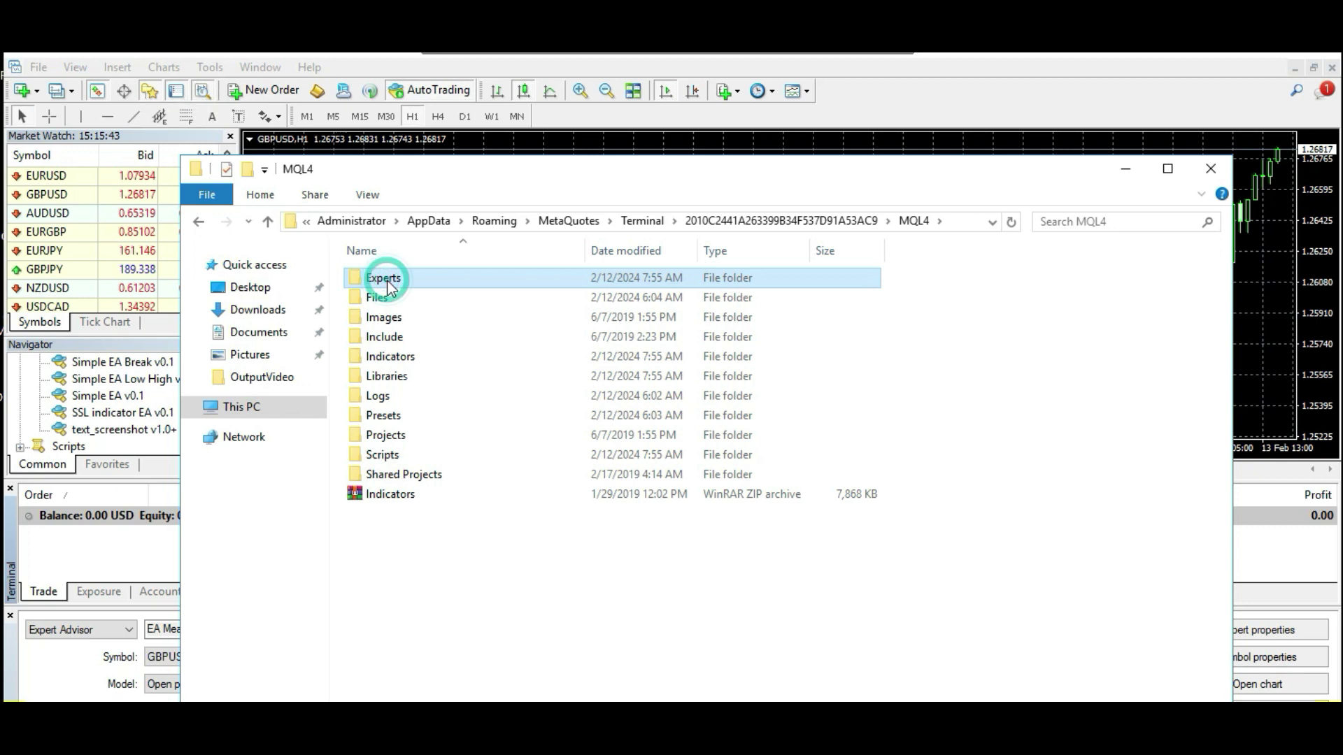
pyautogui.click(389, 355)
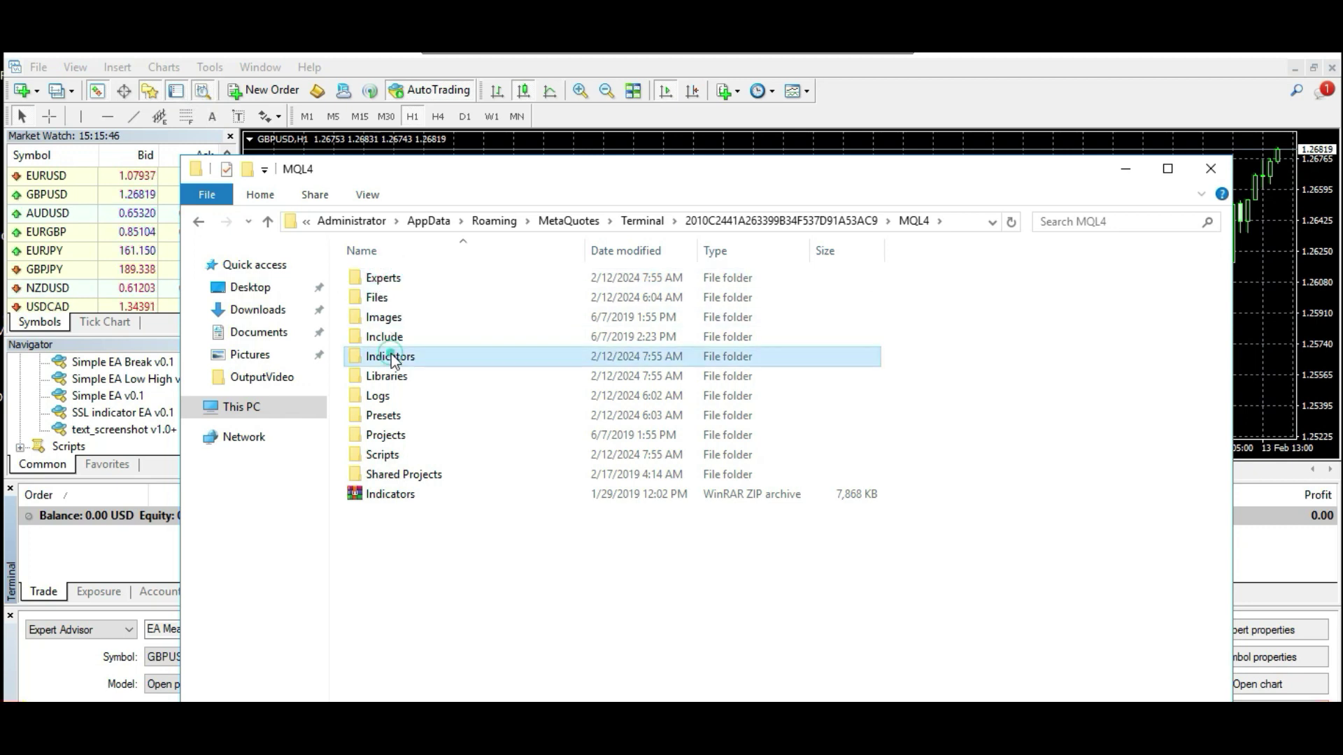
pyautogui.click(390, 376)
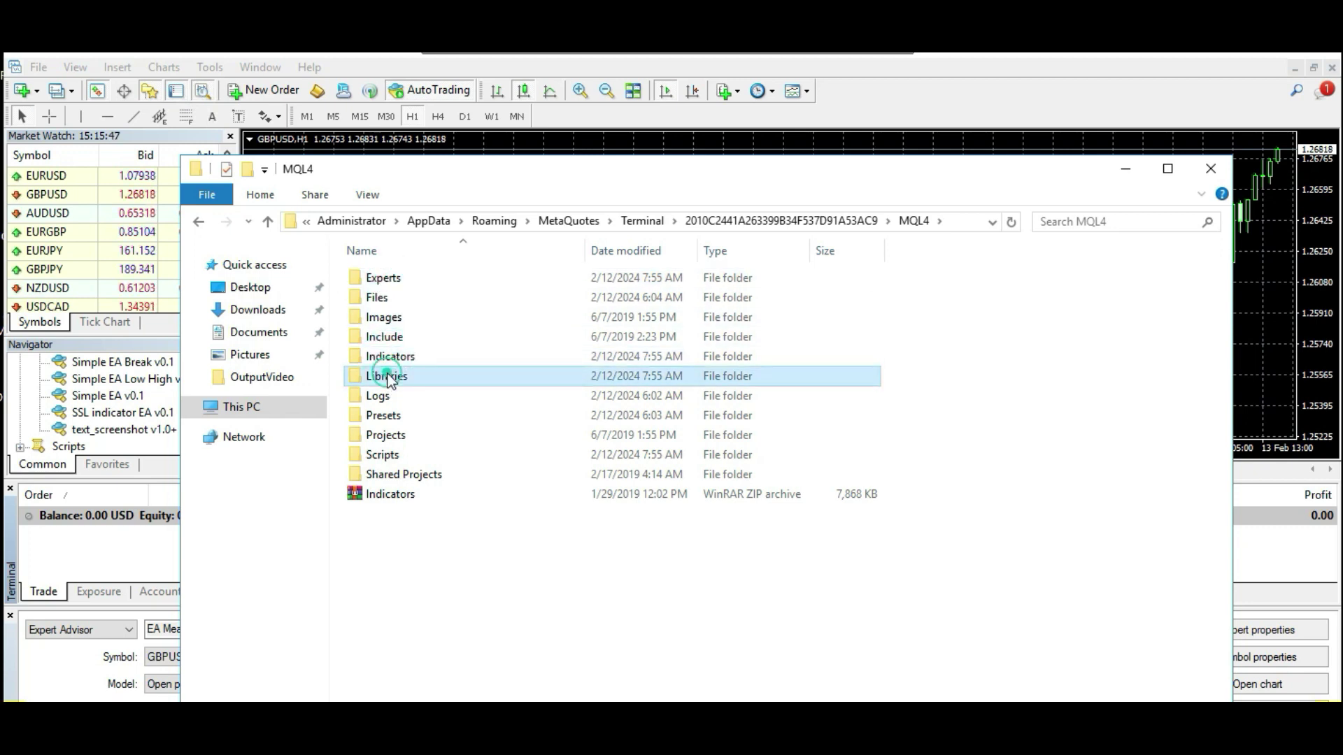
pyautogui.click(390, 456)
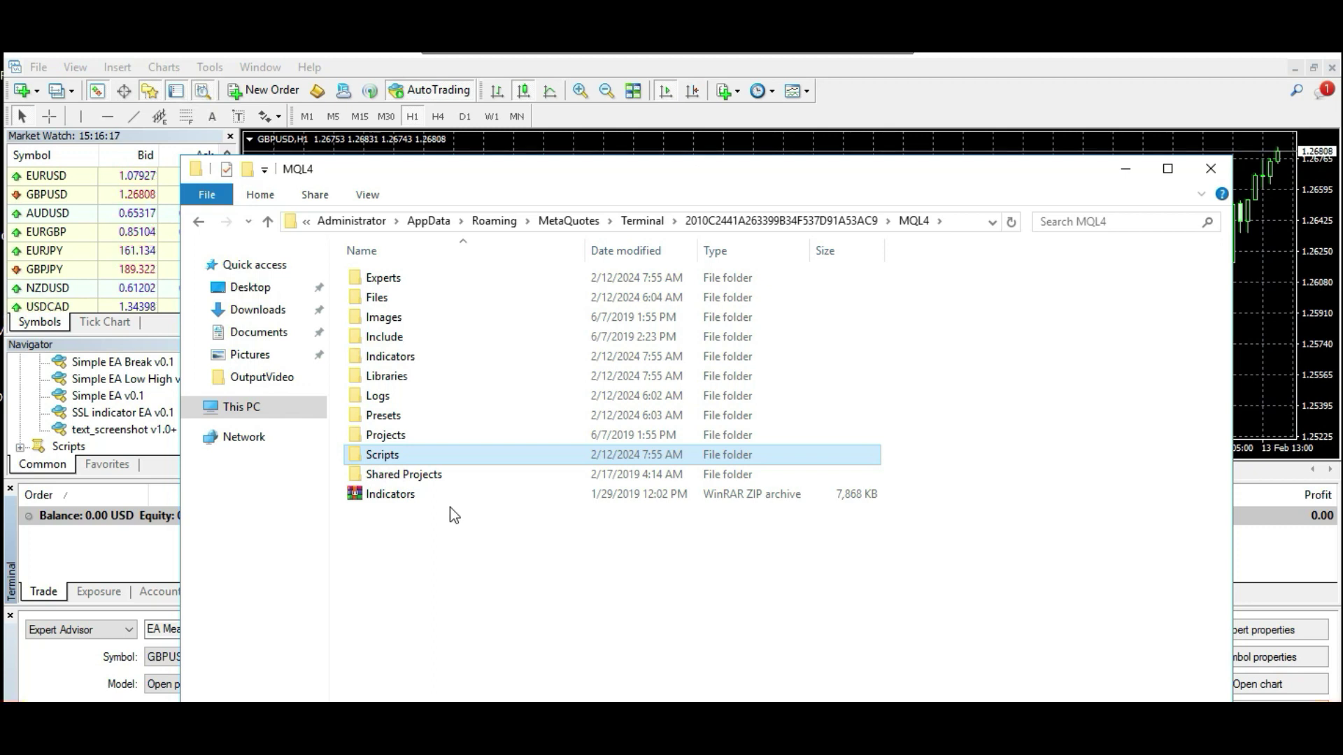
pyautogui.click(378, 280)
pyautogui.click(396, 358)
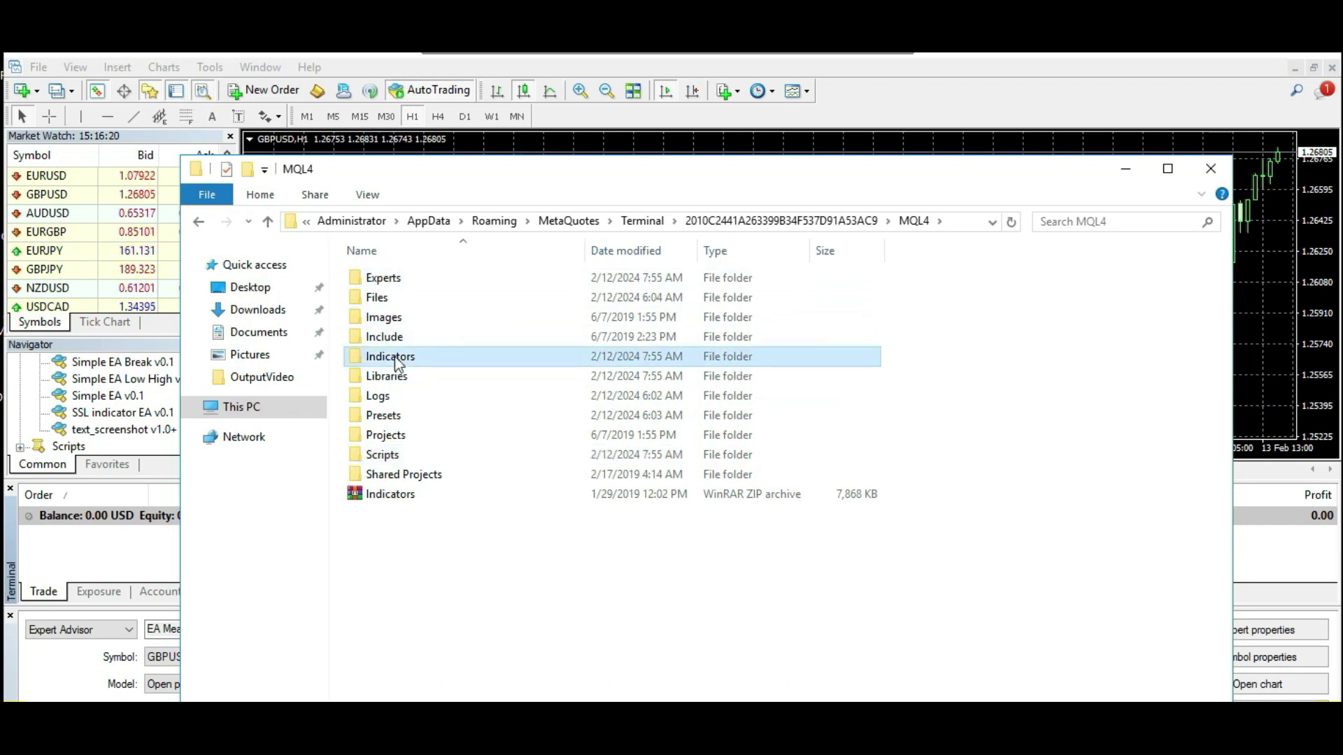
pyautogui.click(396, 379)
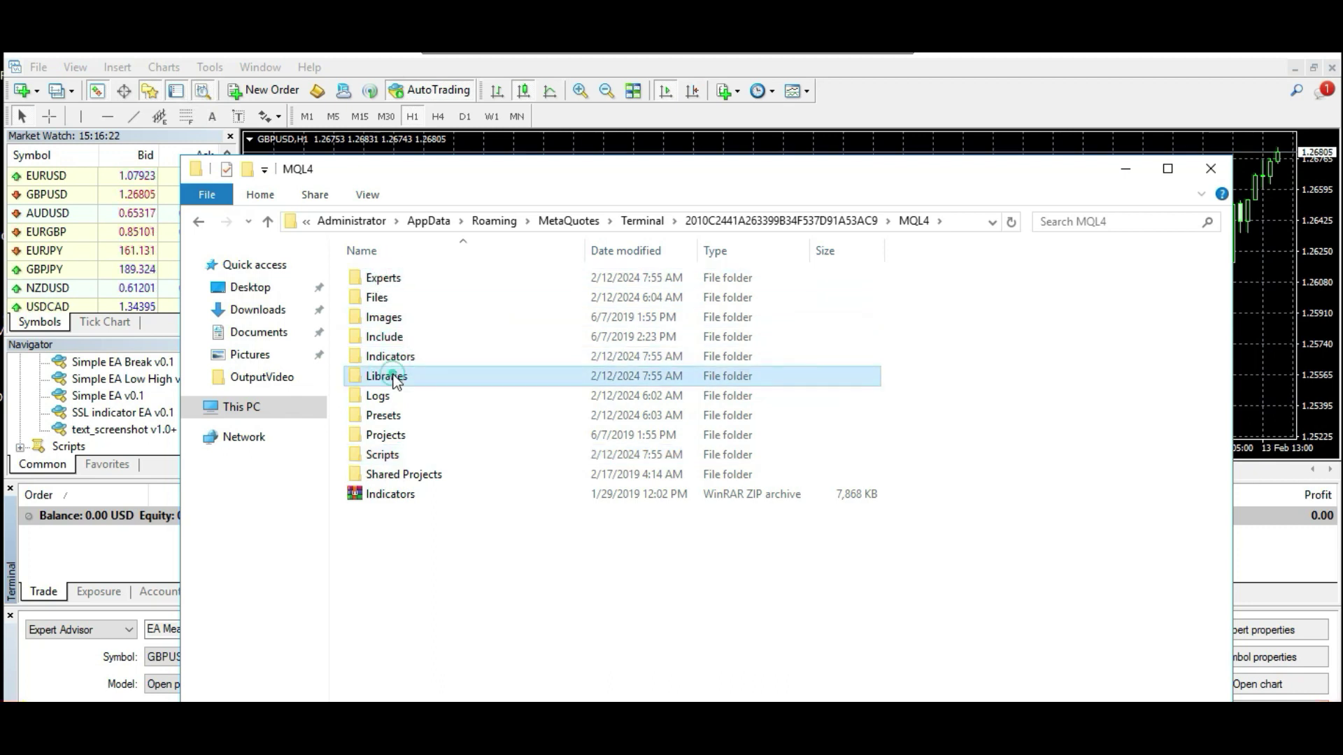
pyautogui.click(389, 454)
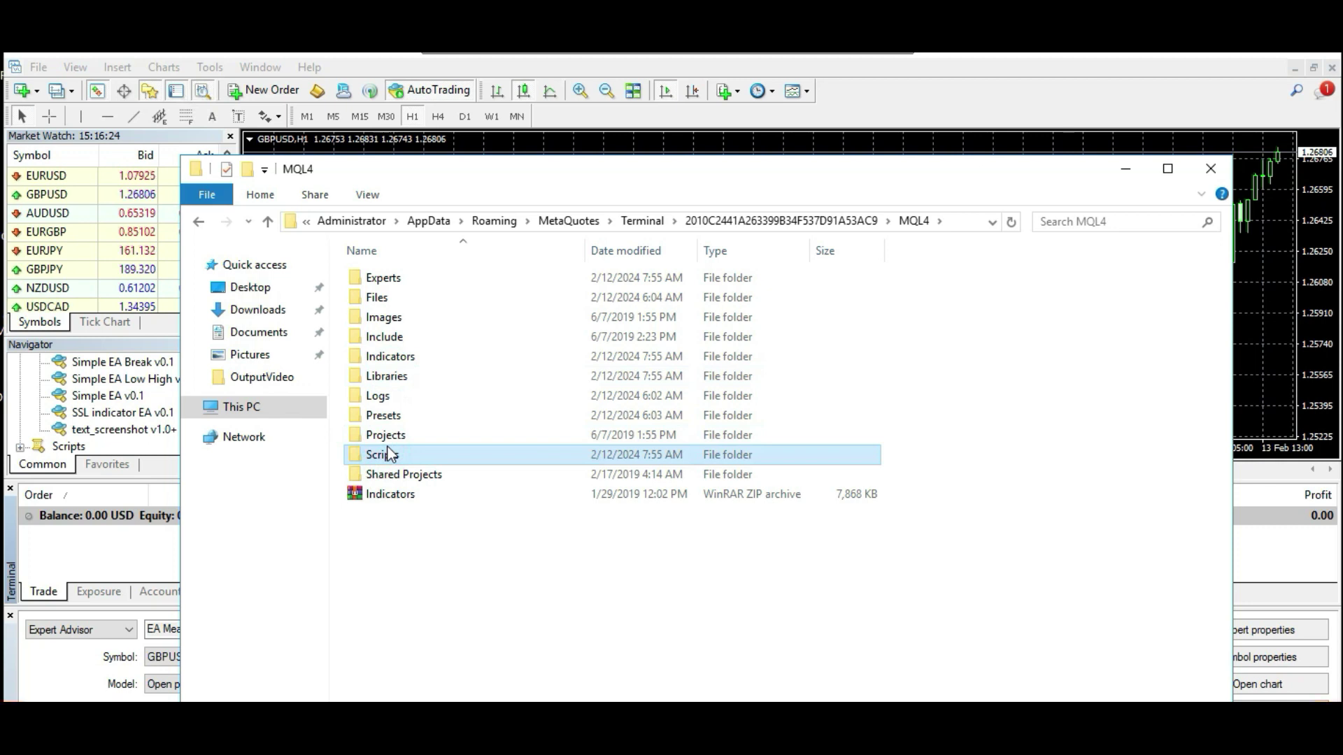